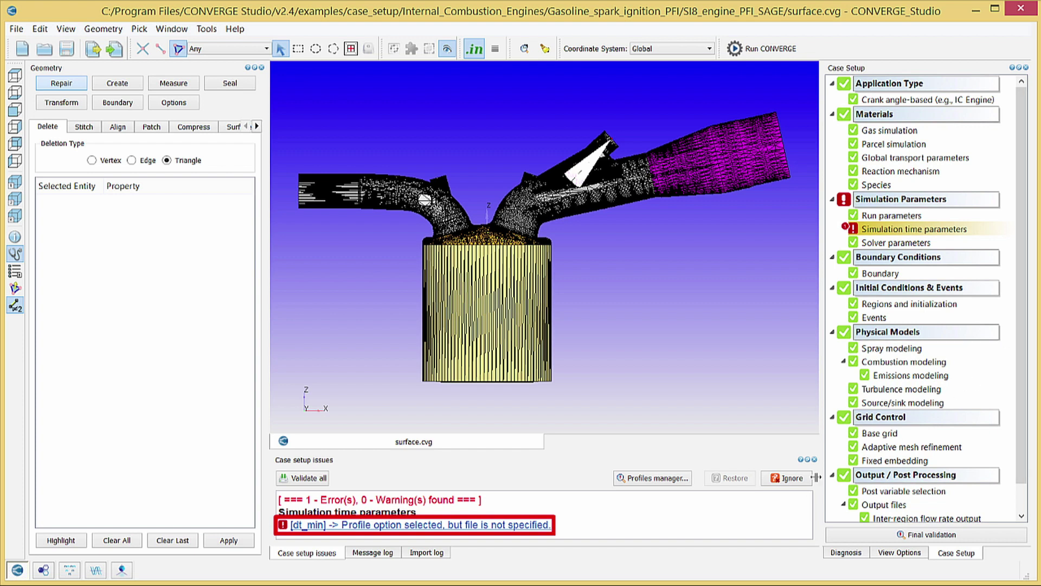
Step: Change the minimum time-step from a file value to a fixed 1e-08
{"action": "left_click", "coordinate": [293, 526]}
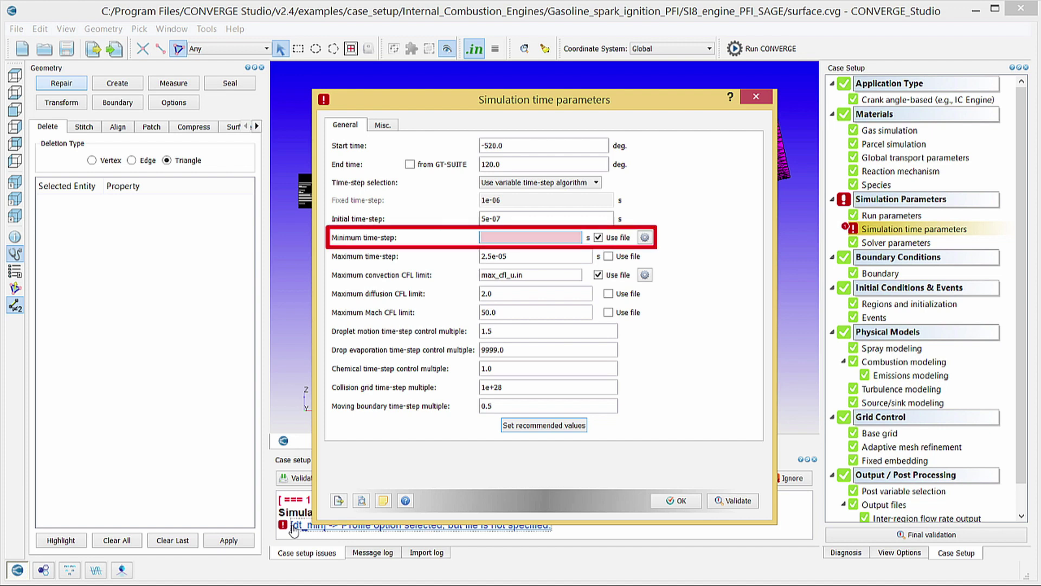
{"action": "left_click", "coordinate": [599, 237]}
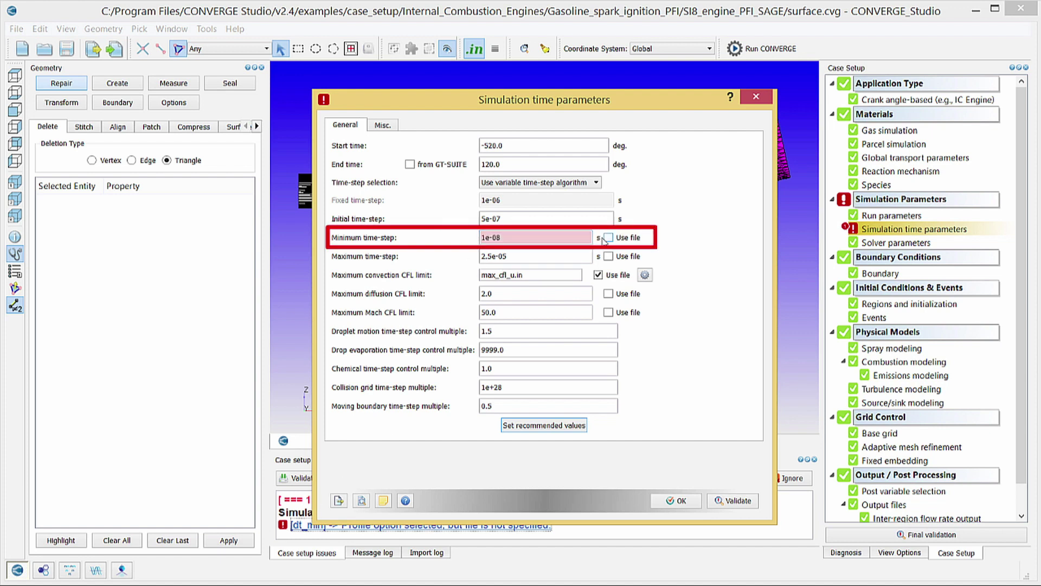
{"action": "left_click", "coordinate": [673, 504]}
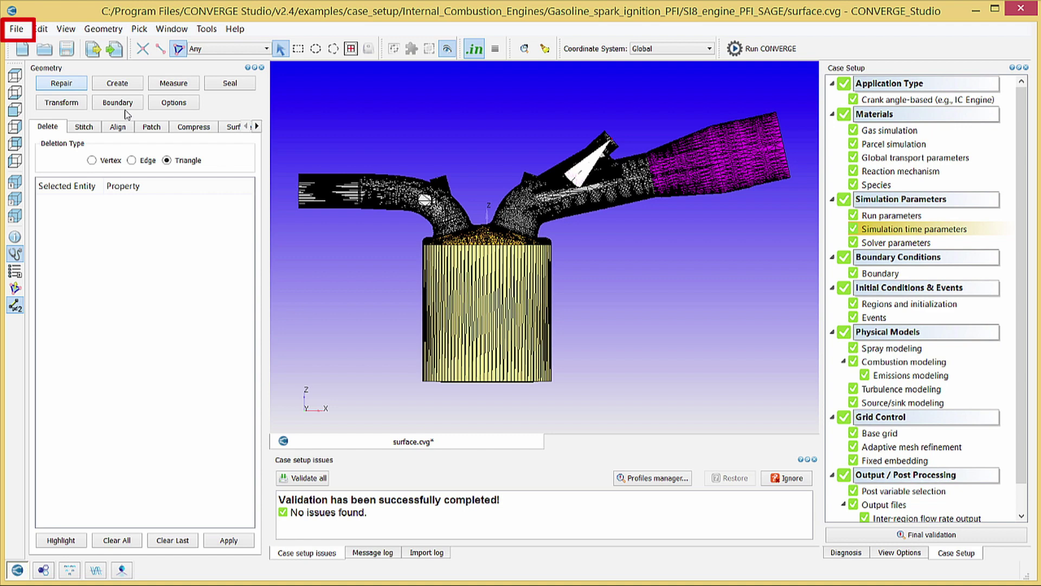
Step: Save the case as si8_pfi.cvg in C:\simulations\si8-pfi-v2.4
{"action": "left_click", "coordinate": [16, 29]}
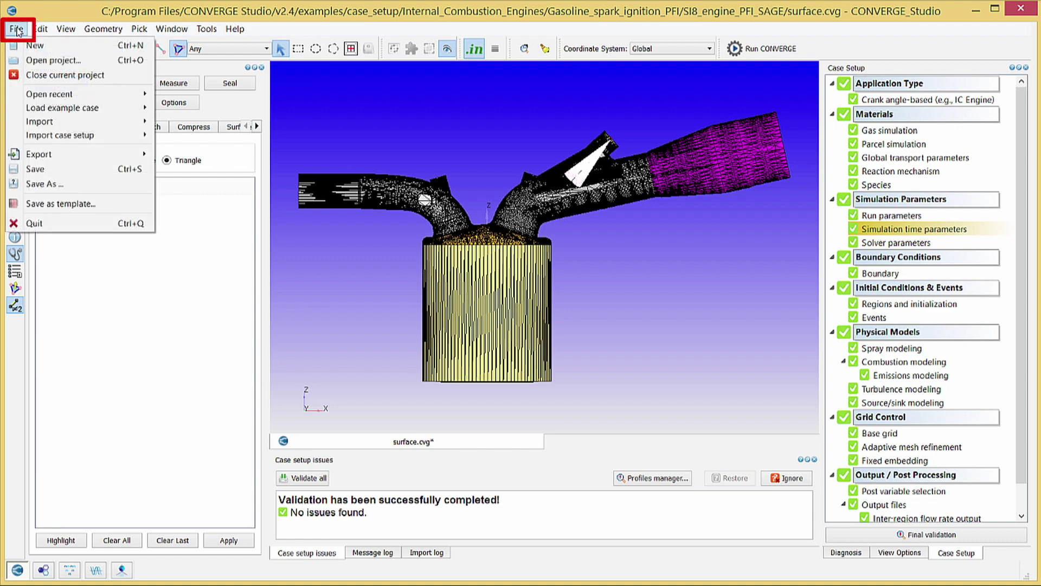
{"action": "left_click", "coordinate": [69, 185]}
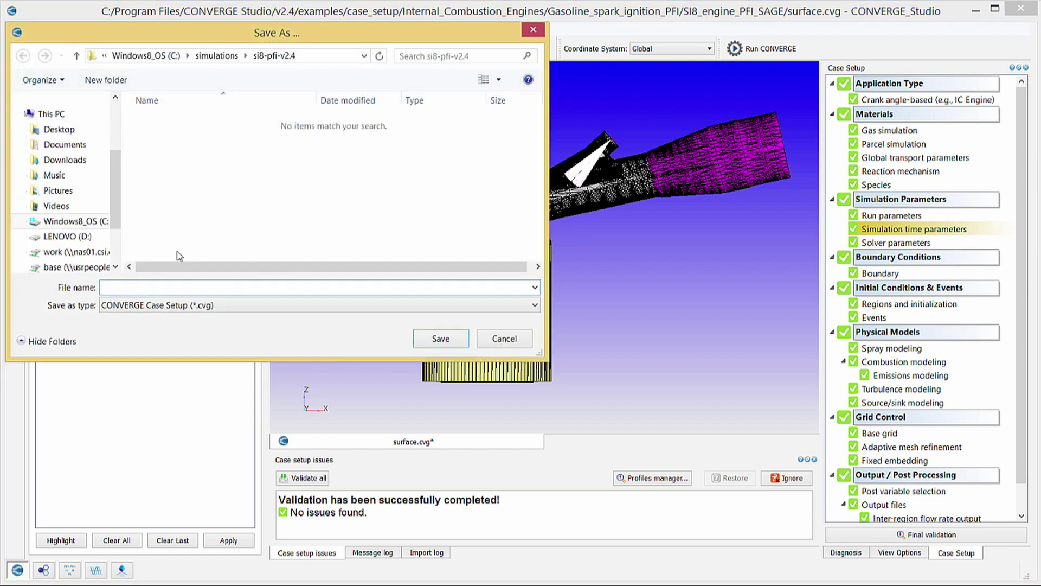
{"action": "type", "text": "si8_pfi"}
{"action": "left_click", "coordinate": [439, 339]}
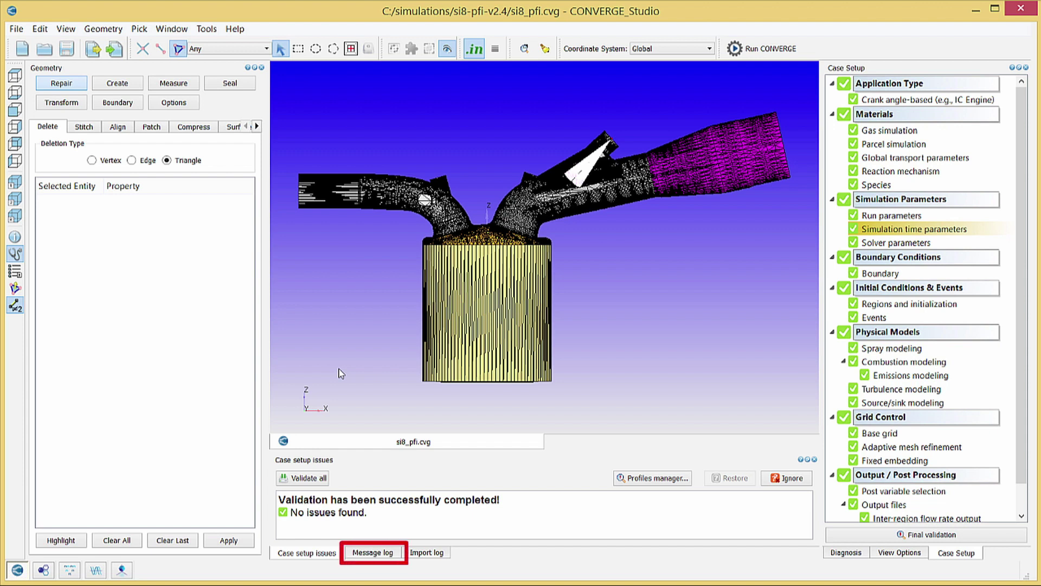
Step: Switch the bottom panel to the Message log showing version 2.4
{"action": "left_click", "coordinate": [366, 553]}
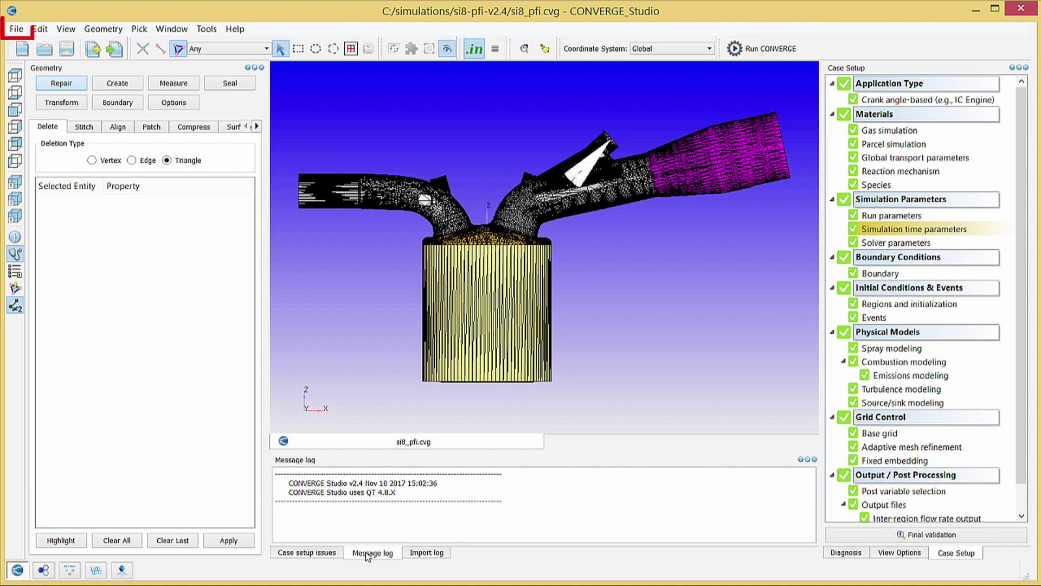
Step: Export all 28 input files, none skipped, to C:/simulations/si8-pfi-v2.4
{"action": "left_click", "coordinate": [16, 31]}
{"action": "mouse_move", "coordinate": [146, 157]}
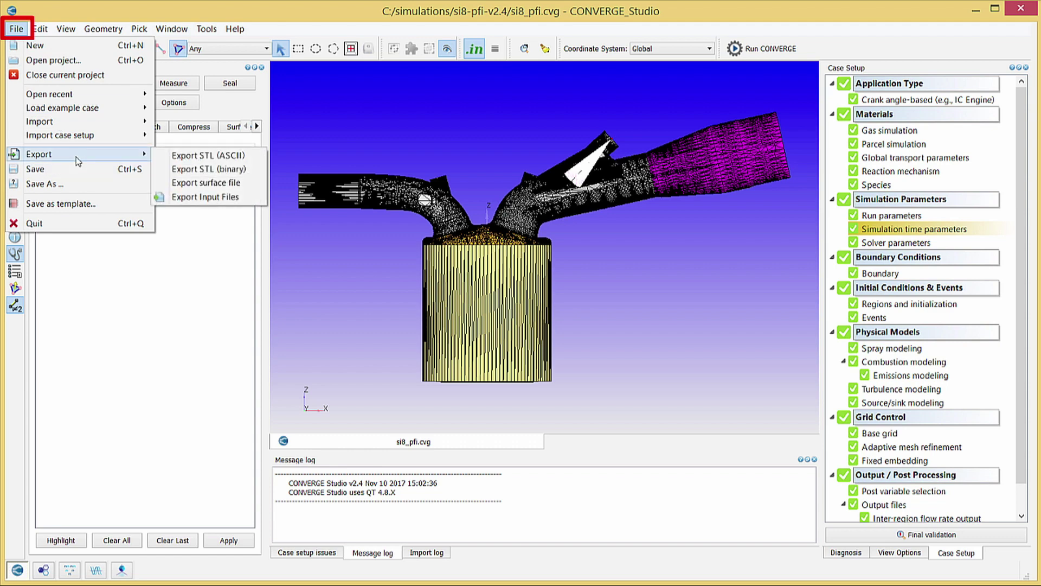
{"action": "left_click", "coordinate": [205, 197]}
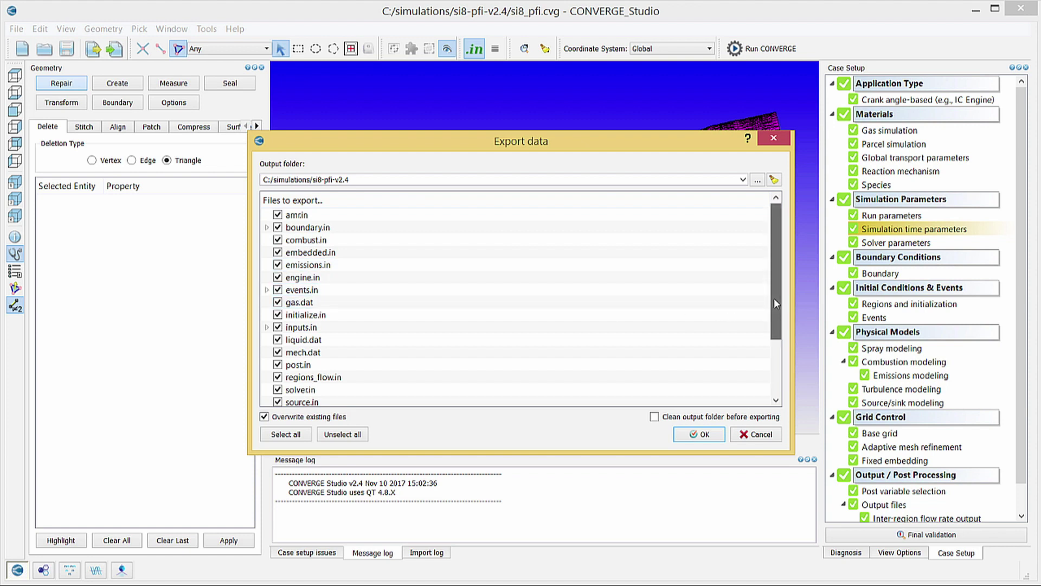
{"action": "left_click_drag", "start_coordinate": [776, 304], "coordinate": [776, 219]}
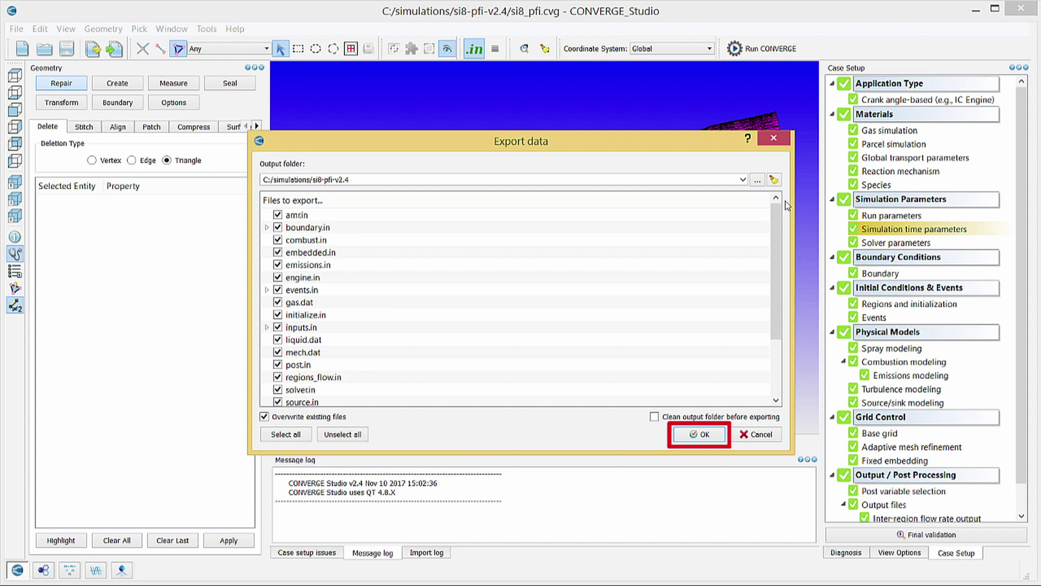
{"action": "left_click", "coordinate": [699, 434]}
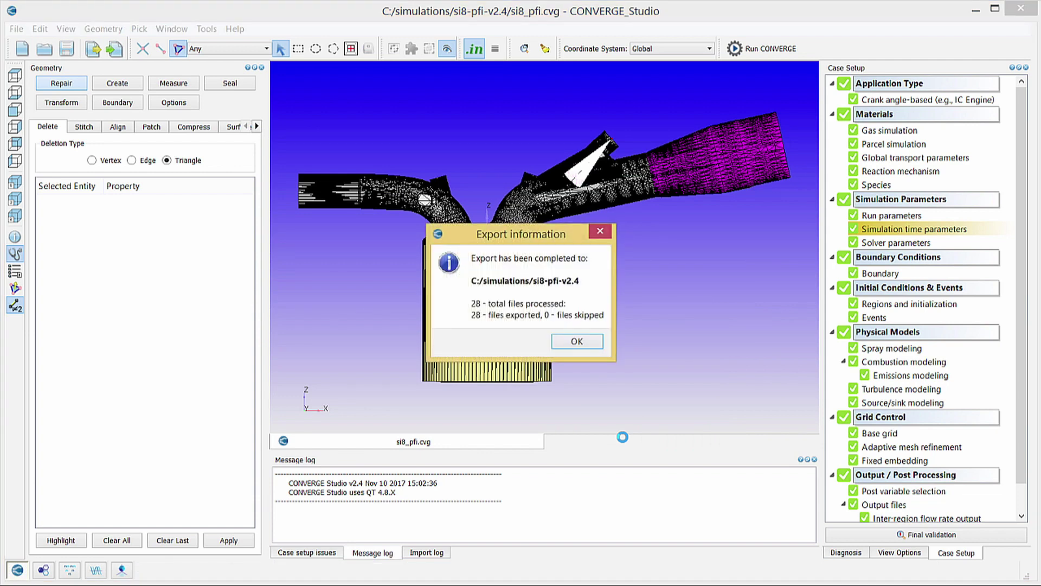
Step: Close the Export information report and start a Windows PowerShell console in C:\simulations\si8-pfi-v2.4
{"action": "left_click", "coordinate": [591, 343]}
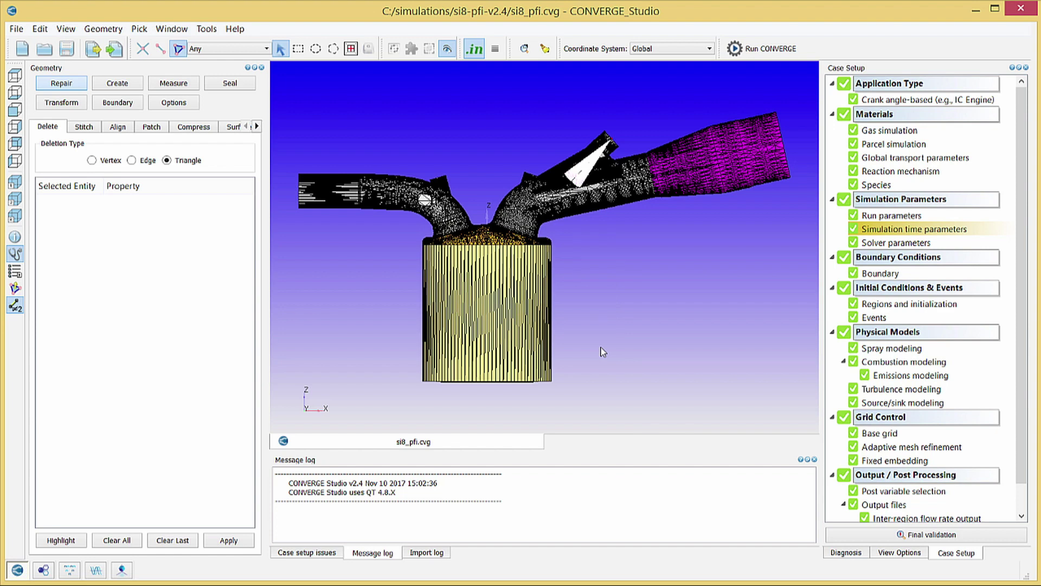
{"action": "key", "text": "super+r"}
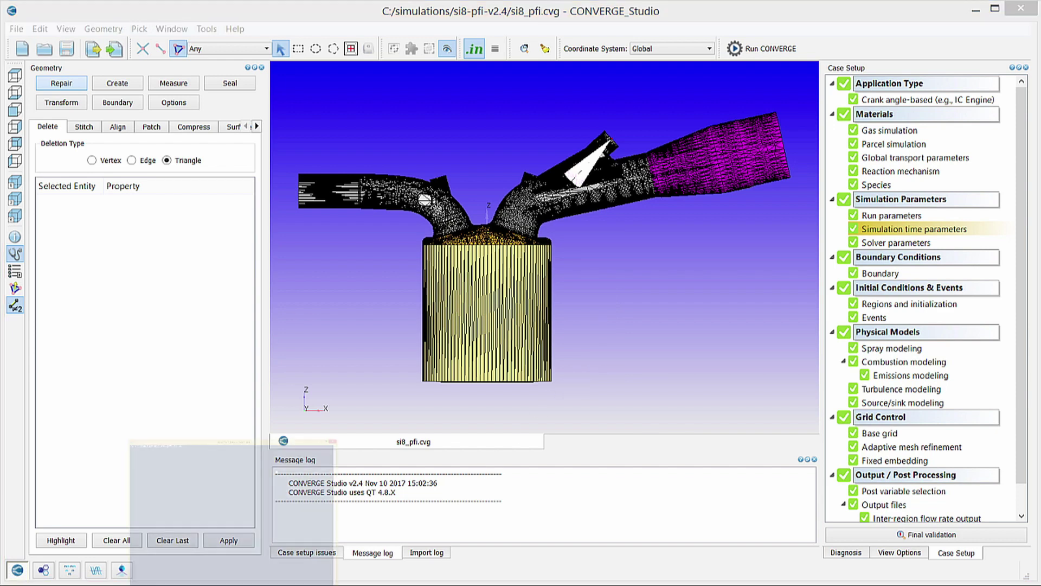
{"action": "key", "text": "Return"}
{"action": "left_click", "coordinate": [594, 131]}
{"action": "key", "text": "Escape"}
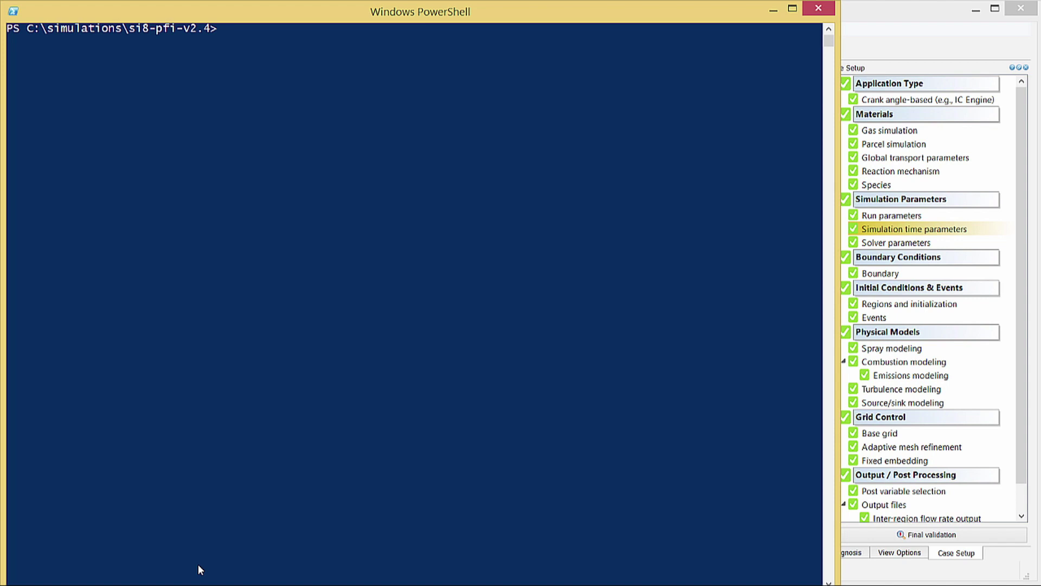
Step: Run the CONVERGE executable with check_inputs to normal termination, then clear the console
{"action": "type", "text": "converge"}
{"action": "key", "text": "Tab"}
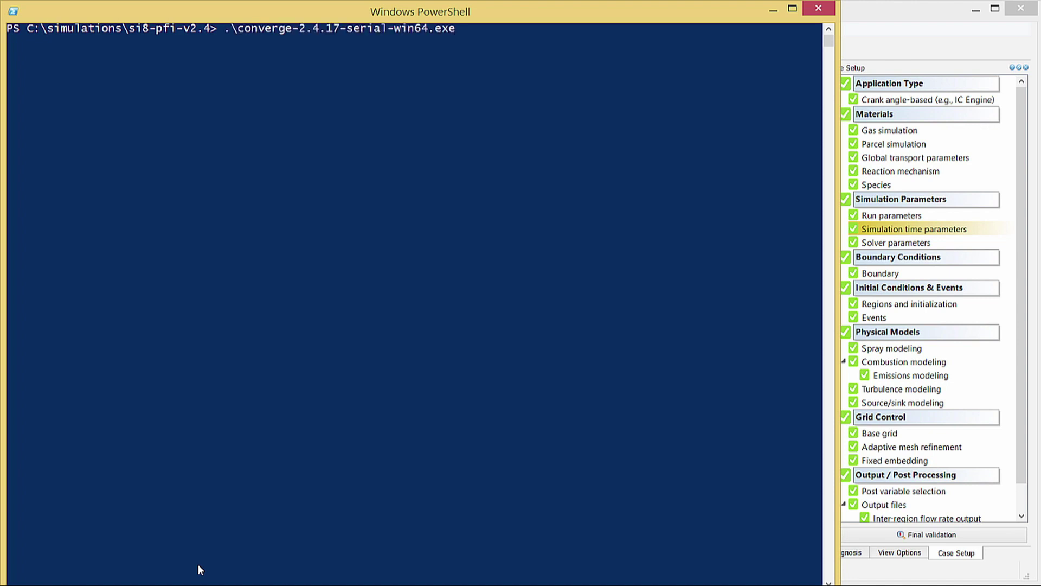
{"action": "type", "text": "check_inputs"}
{"action": "key", "text": "Return"}
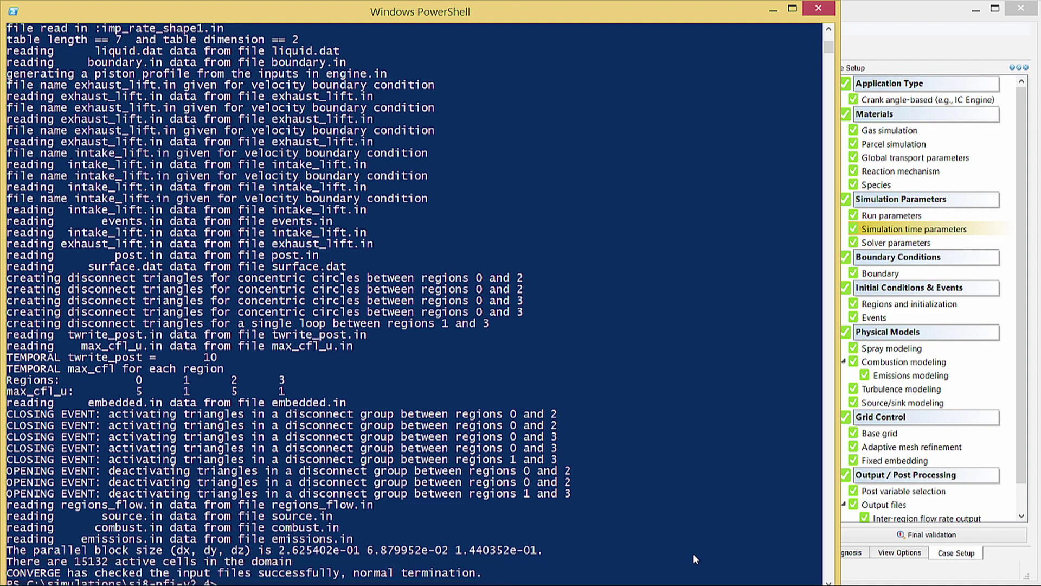
{"action": "type", "text": "clear"}
{"action": "key", "text": "Return"}
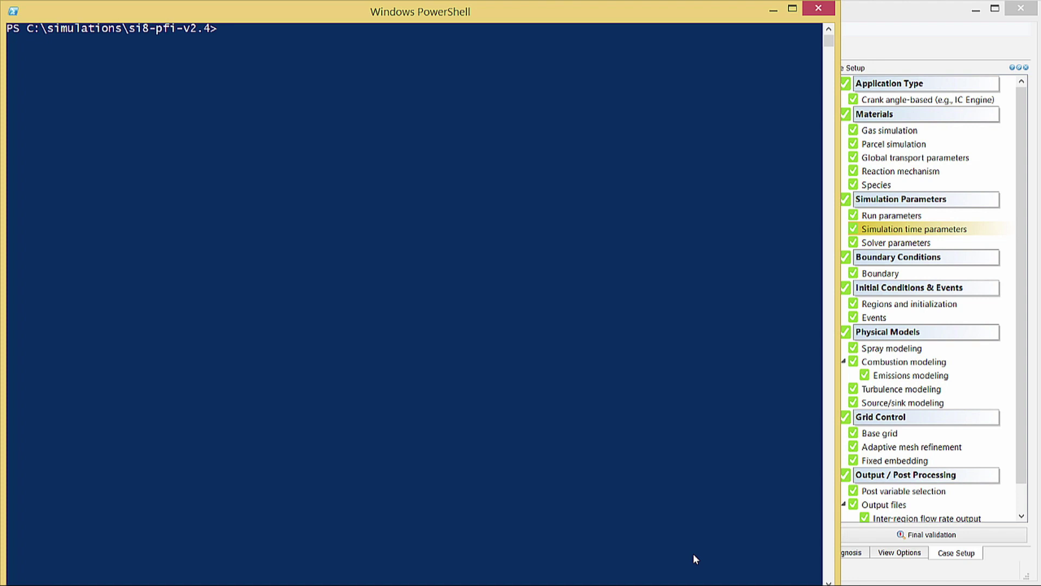
Step: Run .\converge-2.4.17-serial-win64.exe to start the case simulation
{"action": "type", "text": "converge"}
{"action": "key", "text": "Tab"}
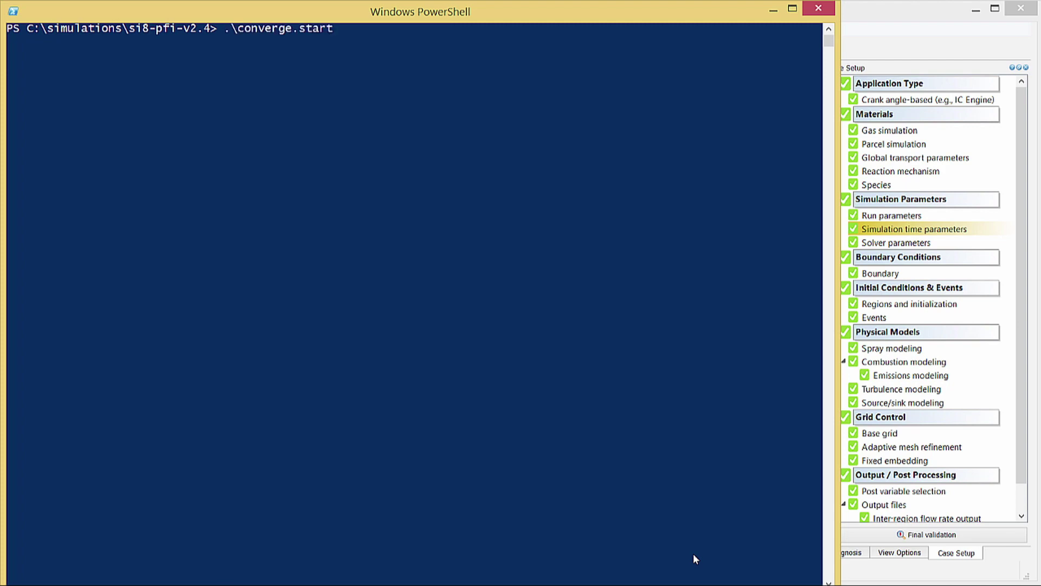
{"action": "key", "text": "Tab"}
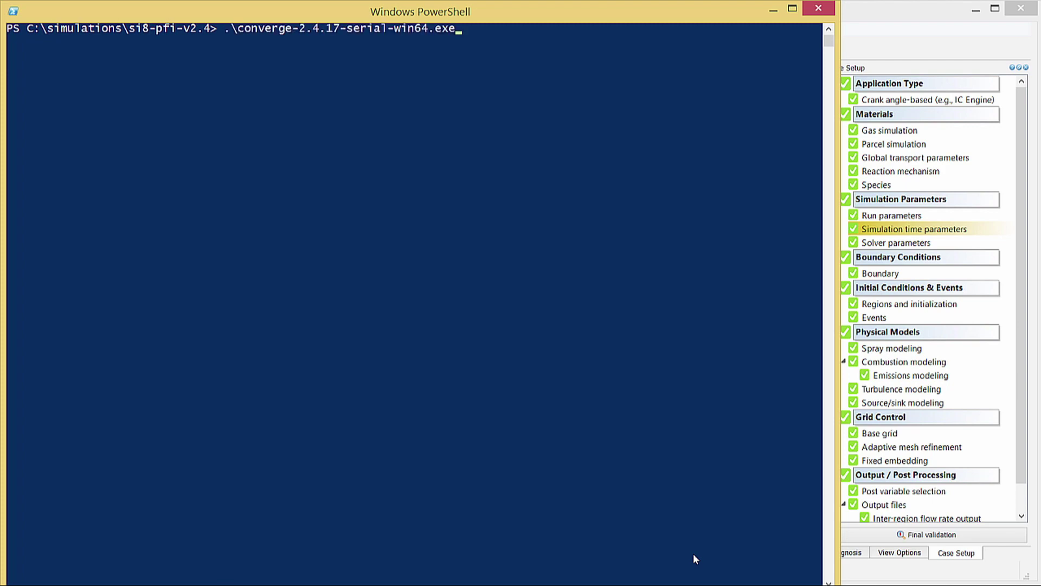
{"action": "key", "text": "Return"}
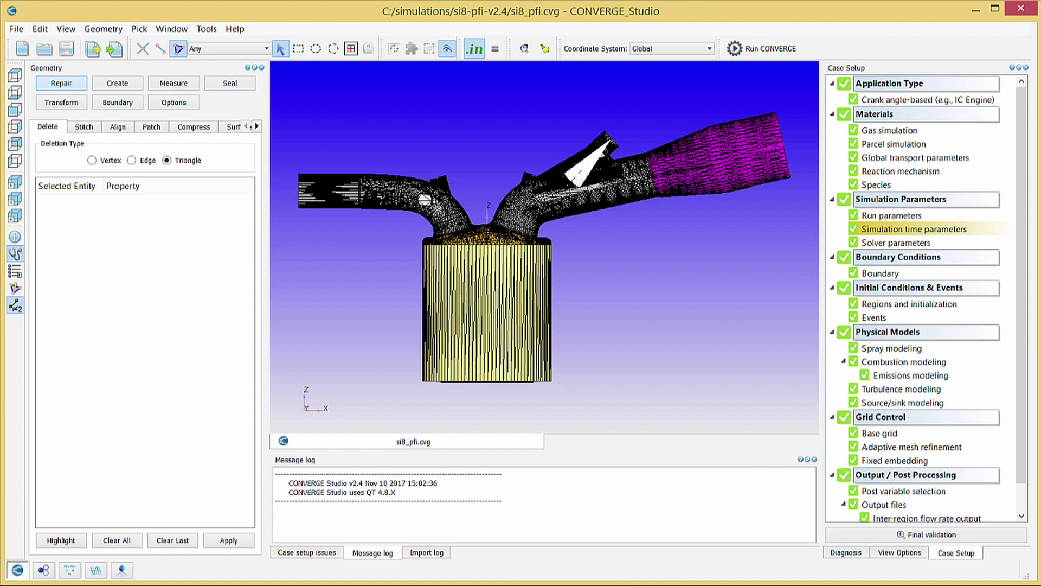
Step: Open the v249-16cpu output folder listing 962 files such as az_info
{"action": "key", "text": "alt+Tab"}
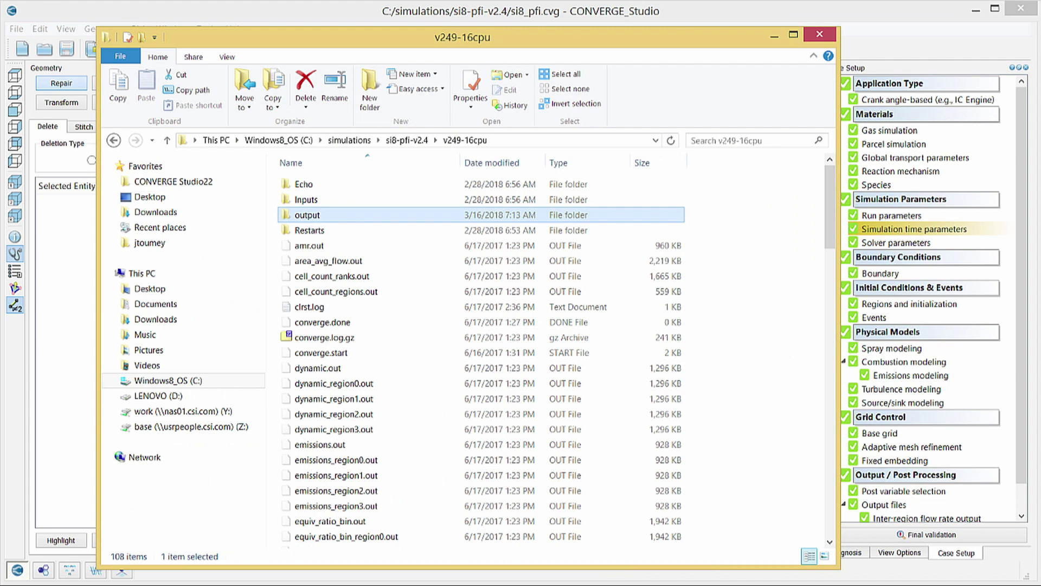
{"action": "double_click", "coordinate": [304, 216]}
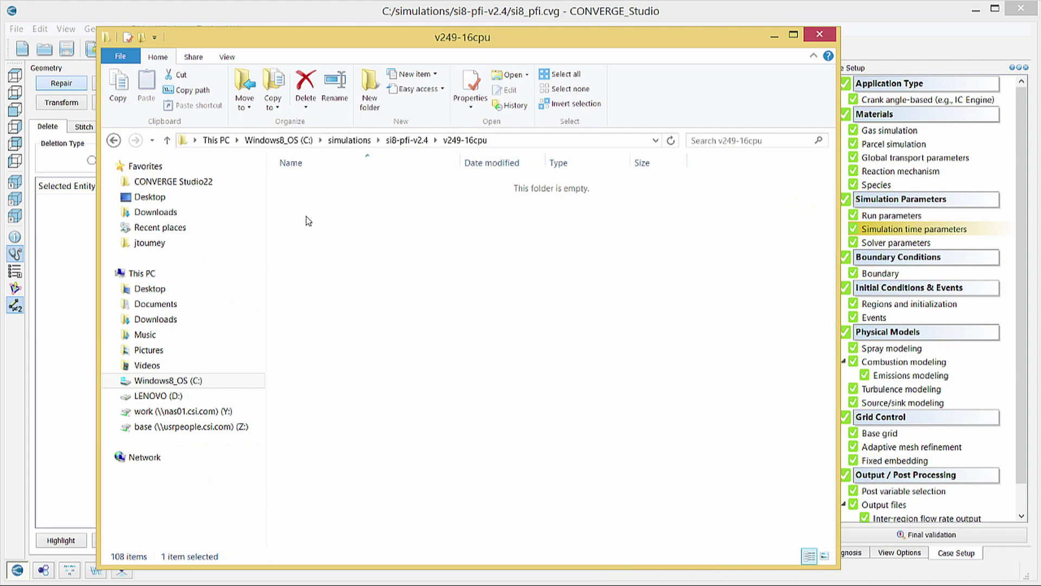
{"action": "left_click", "coordinate": [663, 338]}
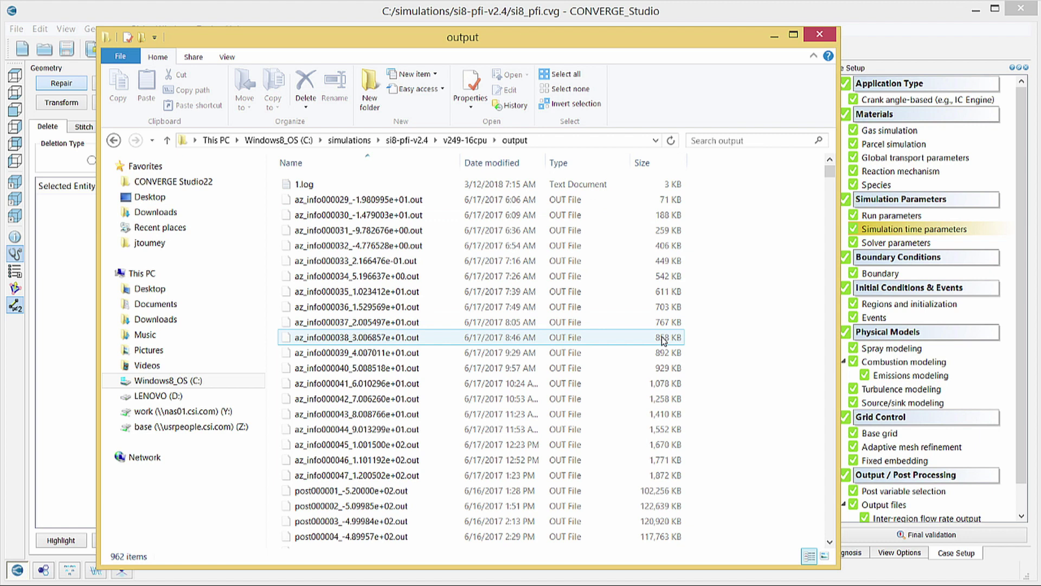